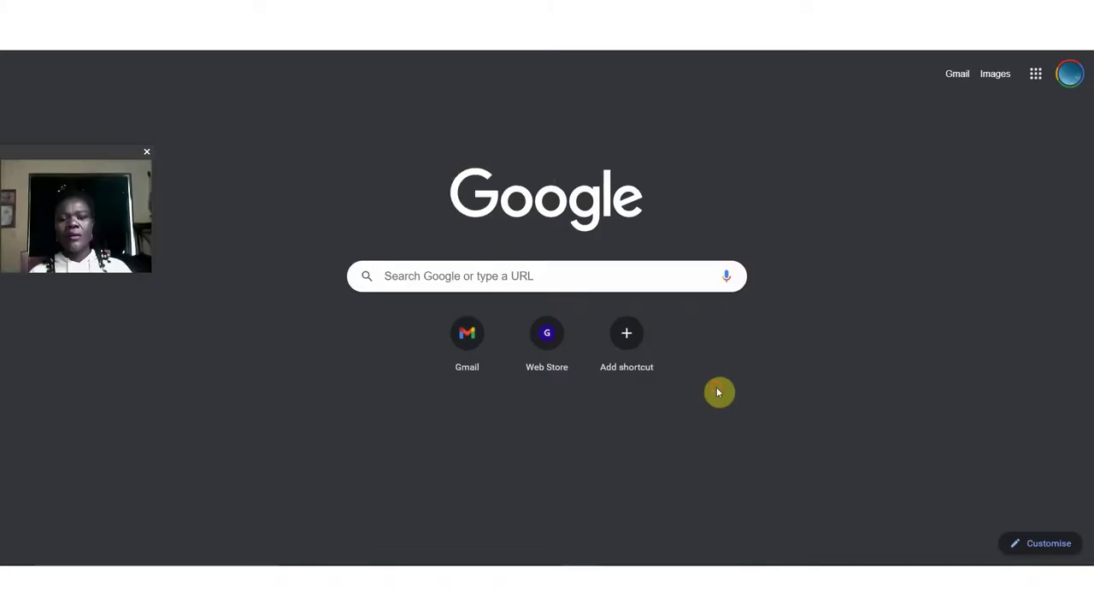
- Search Google for 'spiral betty' and open the spiralbetty.com website
{"action": "left_click", "coordinate": [477, 276]}
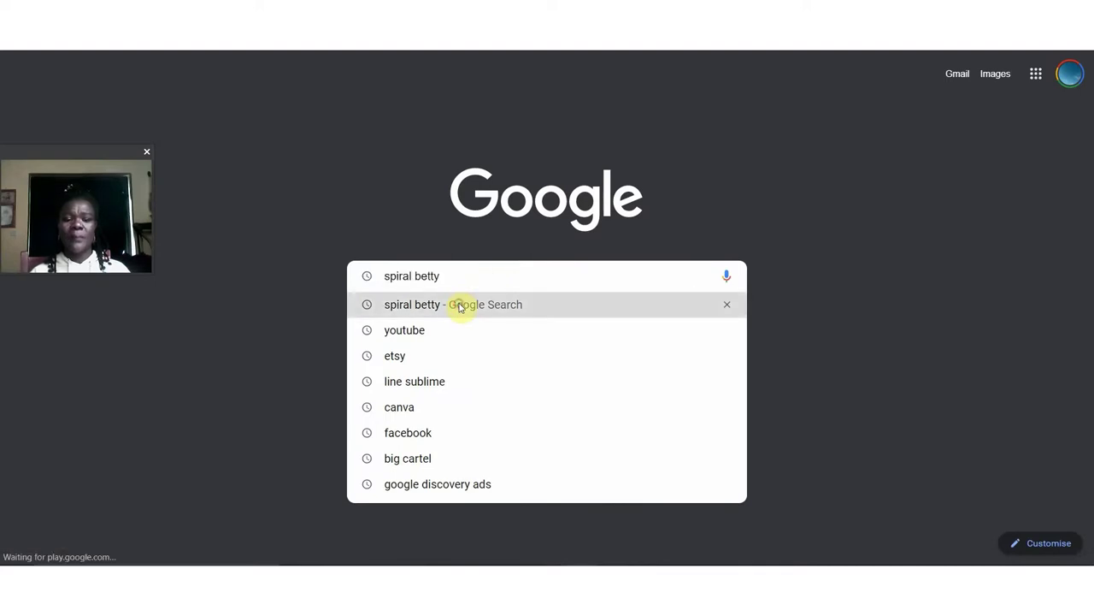
{"action": "left_click", "coordinate": [459, 306]}
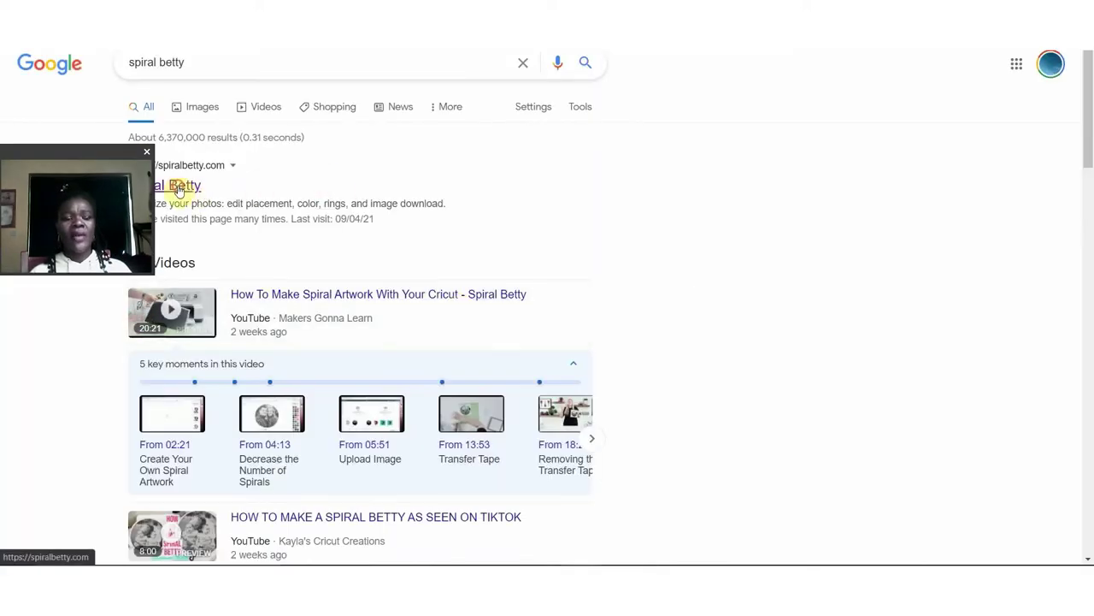
{"action": "left_click", "coordinate": [178, 190]}
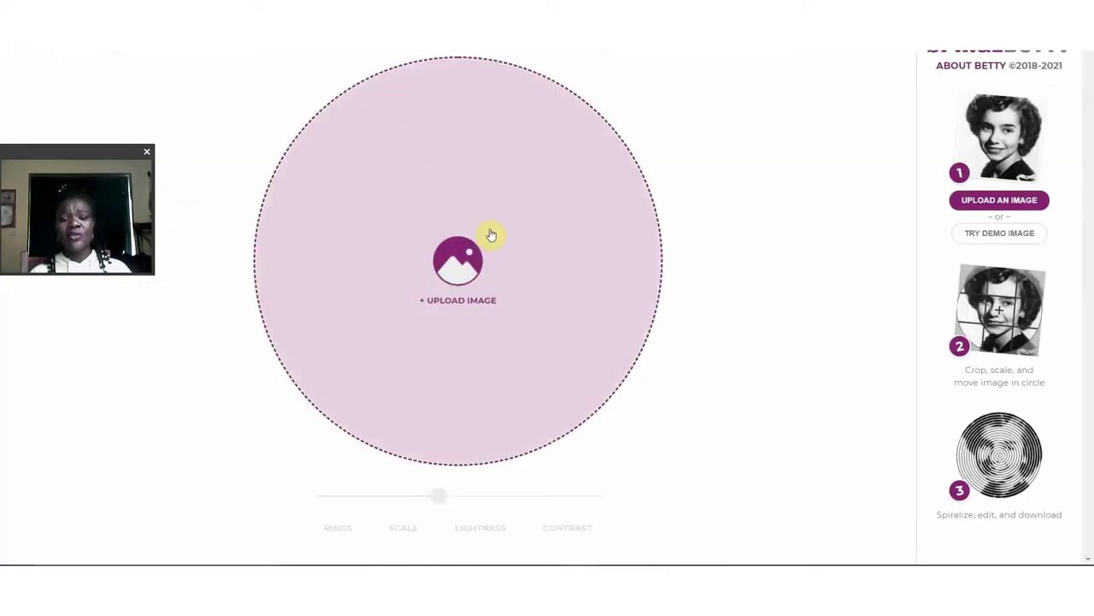
- Upload the Untitled_Artwork portrait, move the face higher in the circle, and confirm the crop
{"action": "left_click", "coordinate": [464, 270]}
{"action": "left_click", "coordinate": [387, 111]}
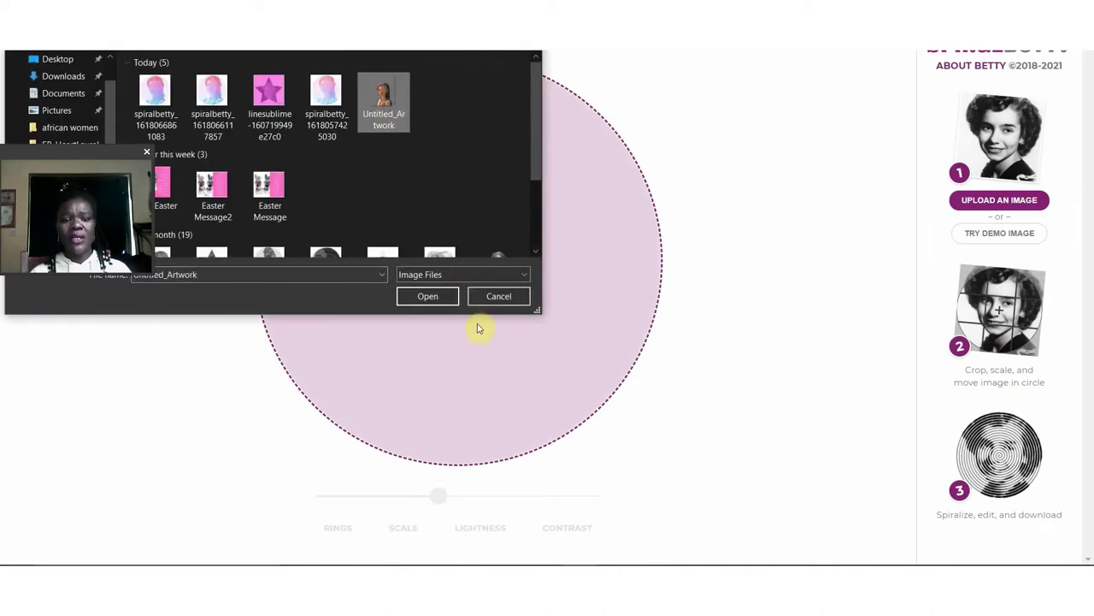
{"action": "left_click", "coordinate": [437, 298]}
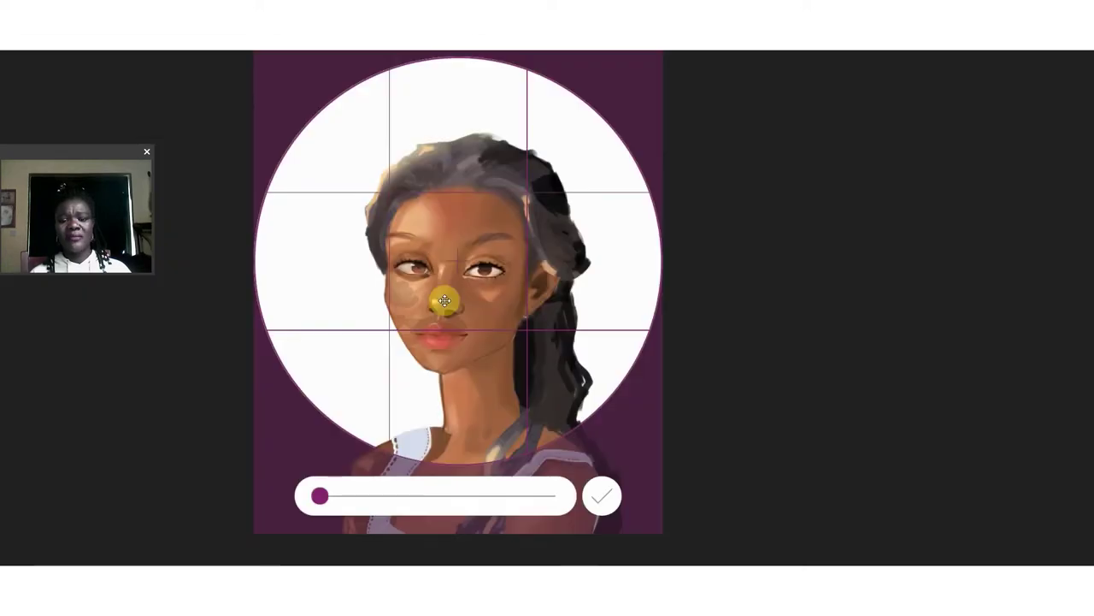
{"action": "left_click_drag", "start_coordinate": [461, 291], "coordinate": [418, 224]}
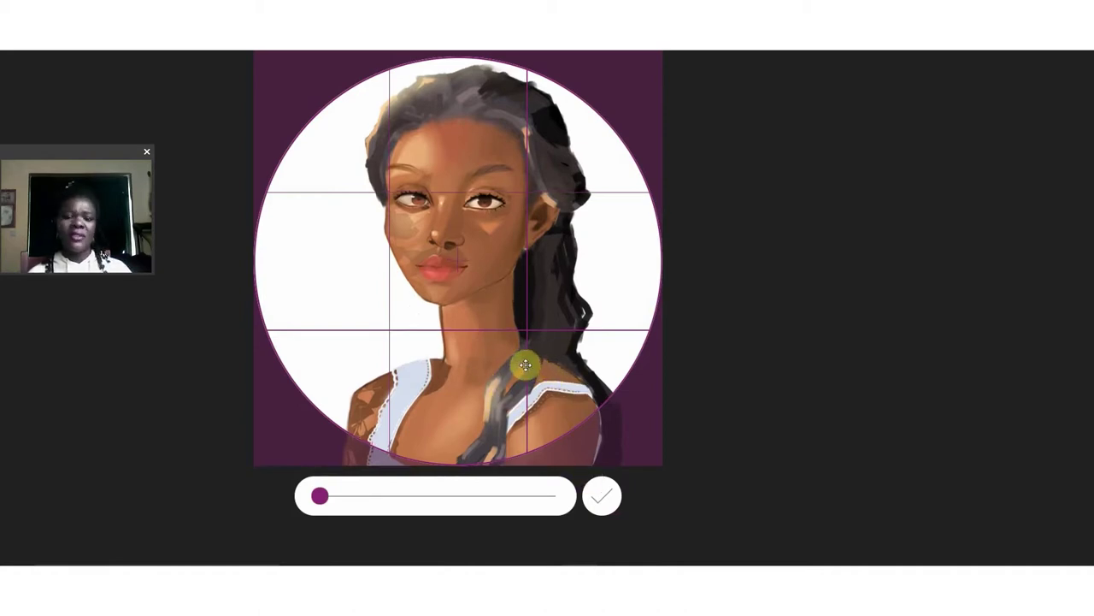
{"action": "left_click", "coordinate": [602, 500]}
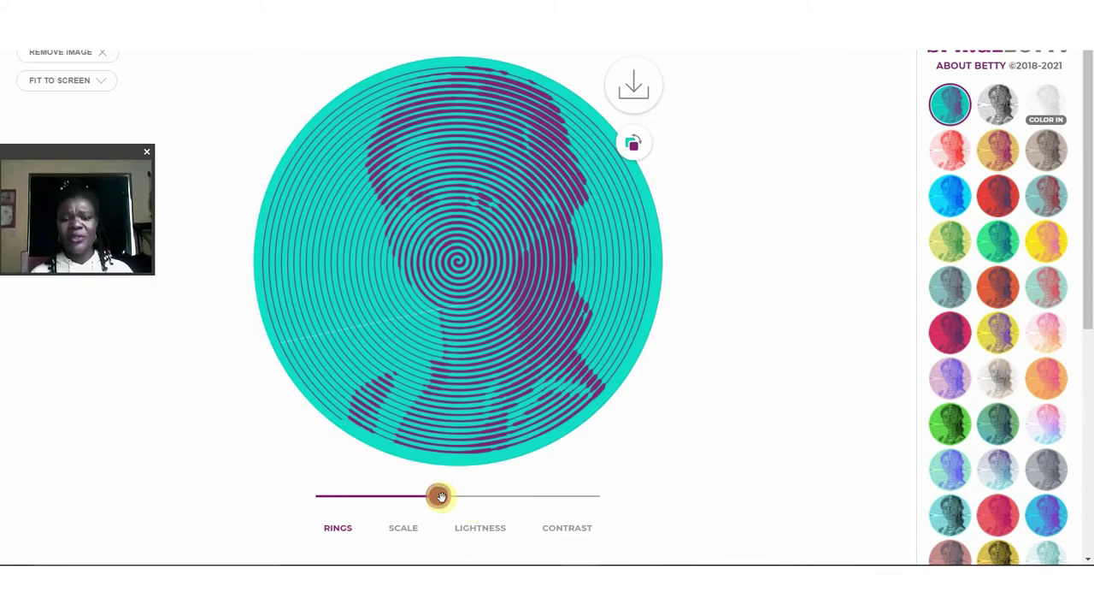
- Raise the Rings slider to maximum, then review the Scale and Lightness settings
{"action": "left_click_drag", "start_coordinate": [438, 496], "coordinate": [596, 504]}
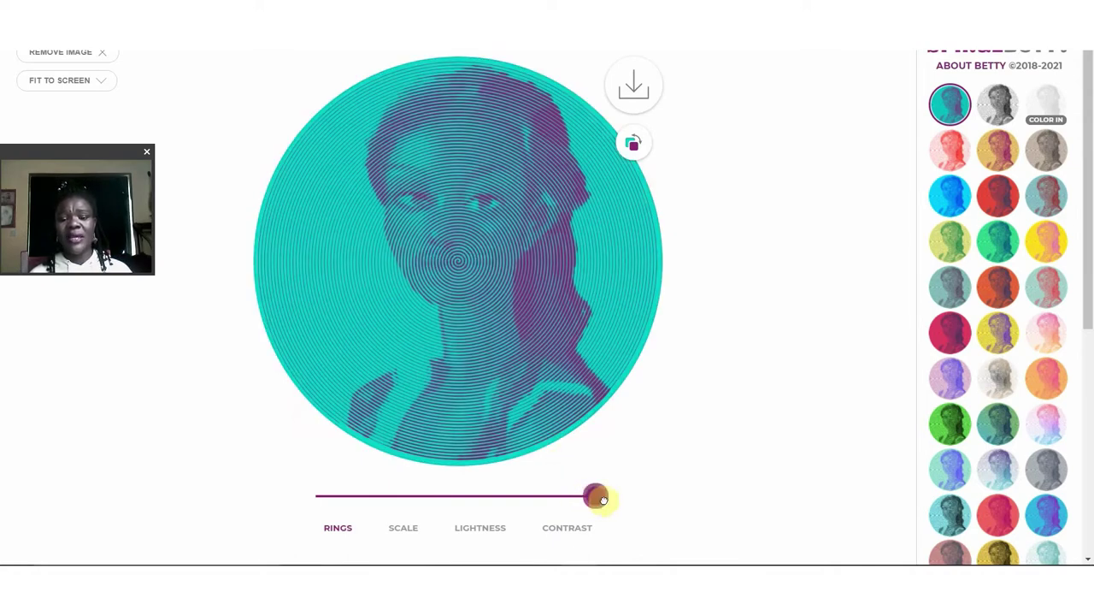
{"action": "left_click", "coordinate": [407, 527]}
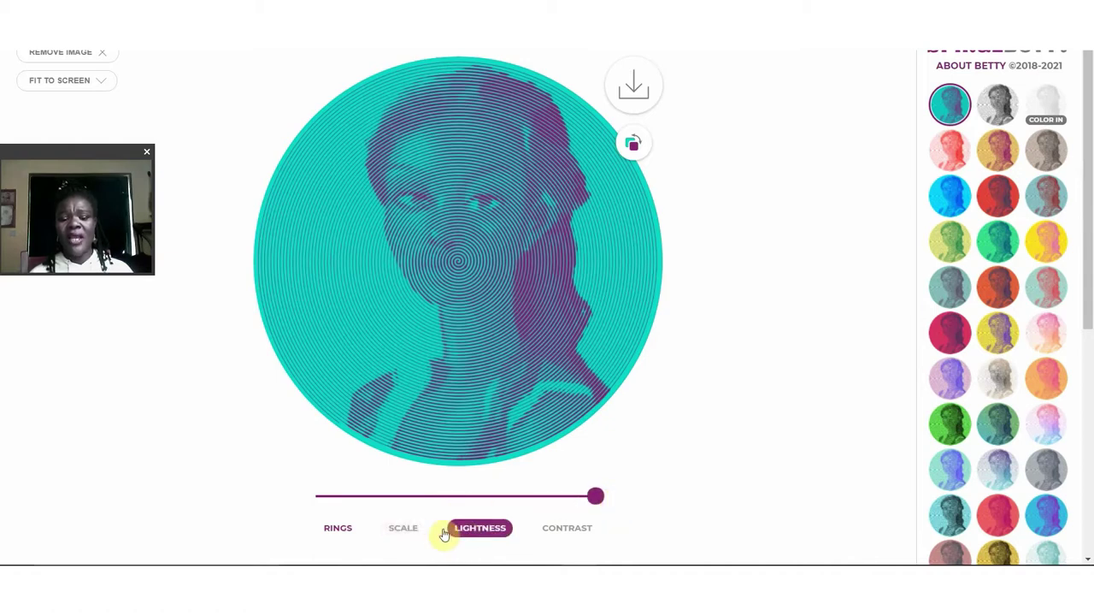
{"action": "left_click", "coordinate": [416, 527]}
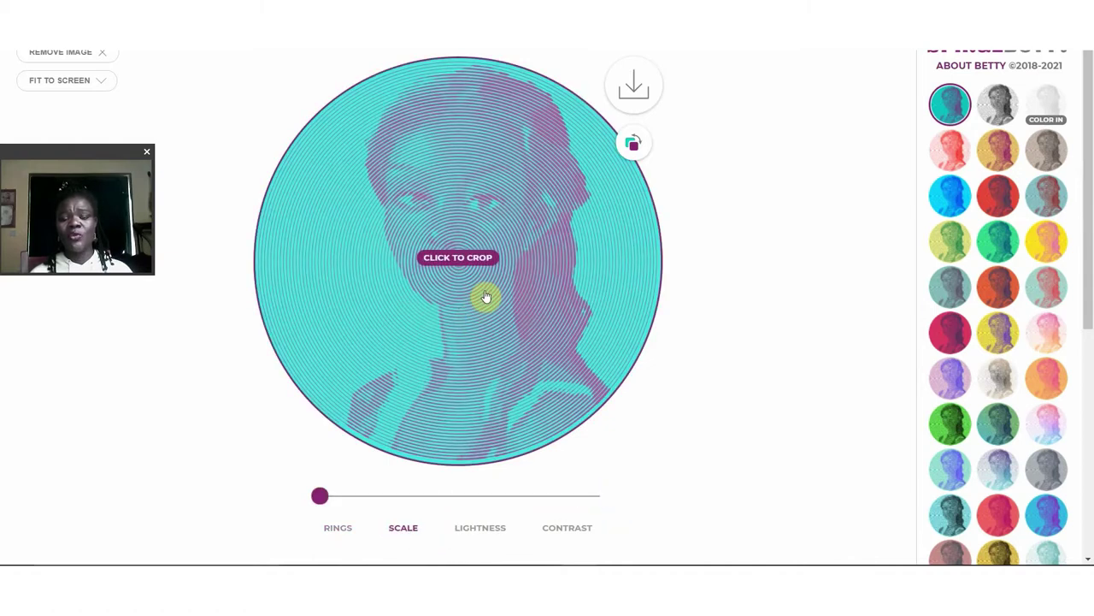
{"action": "left_click", "coordinate": [482, 528]}
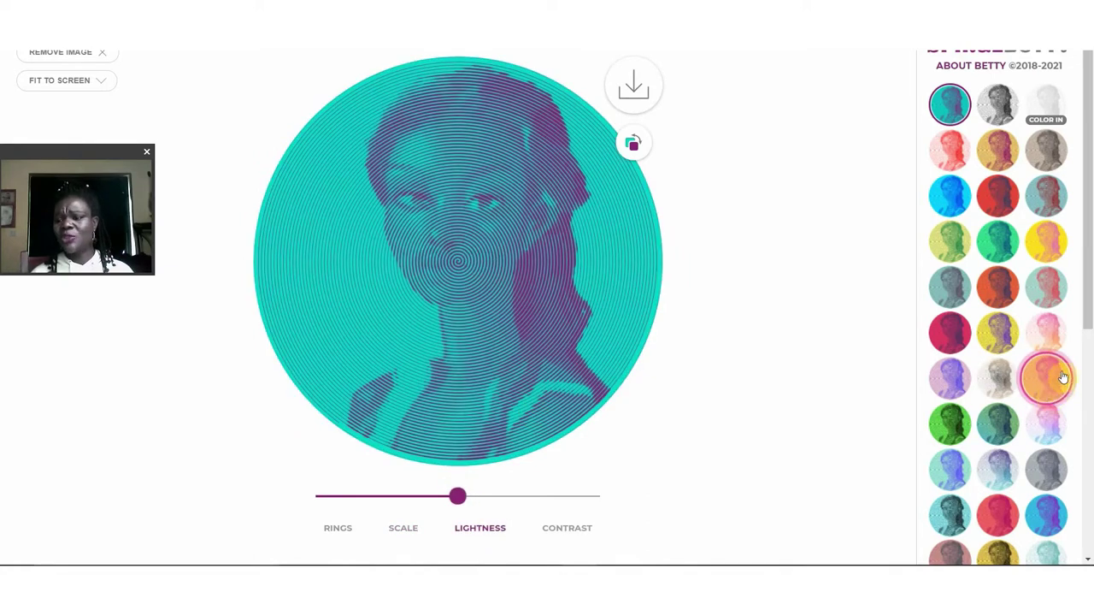
- Apply the pink-to-blue colour palette and lower the portrait's lightness
{"action": "left_click", "coordinate": [1057, 335]}
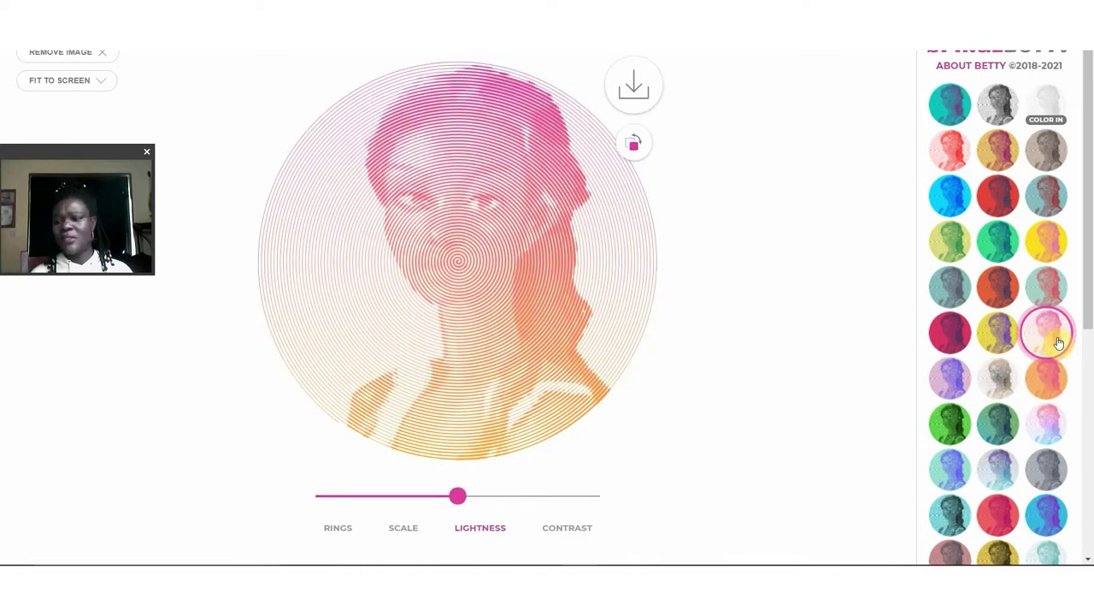
{"action": "left_click", "coordinate": [1056, 422]}
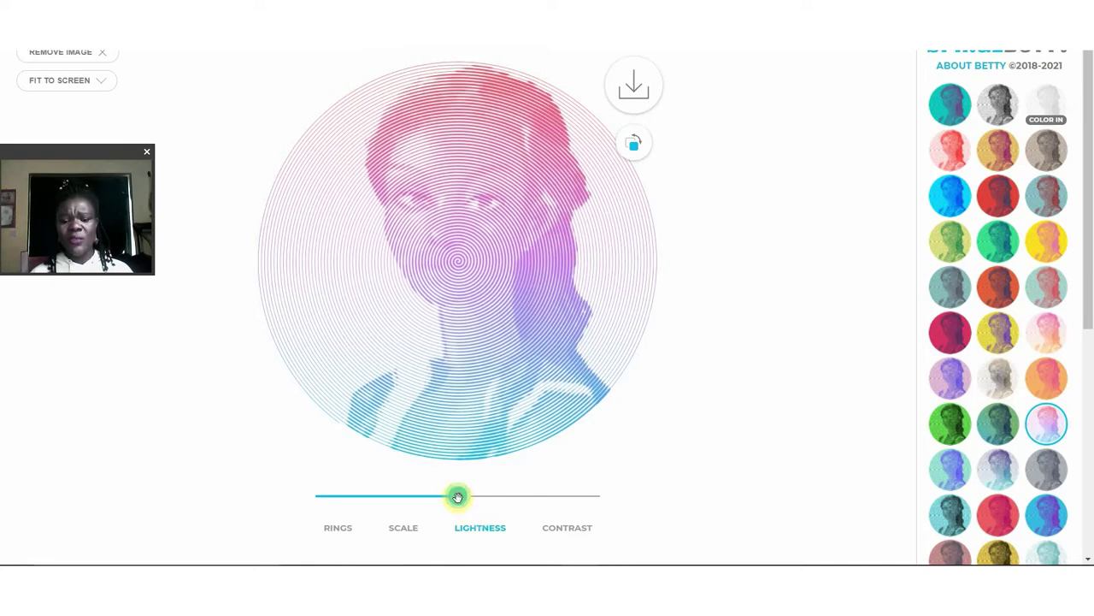
{"action": "left_click_drag", "start_coordinate": [458, 496], "coordinate": [372, 498]}
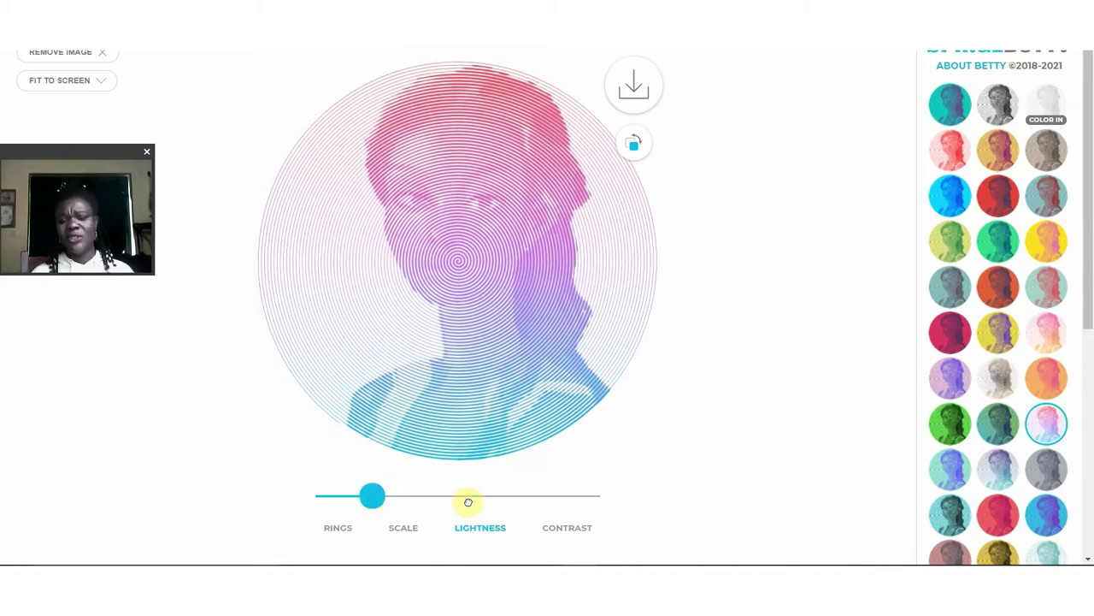
- Adjust the contrast slider, settling at roughly two-thirds
{"action": "left_click", "coordinate": [570, 528]}
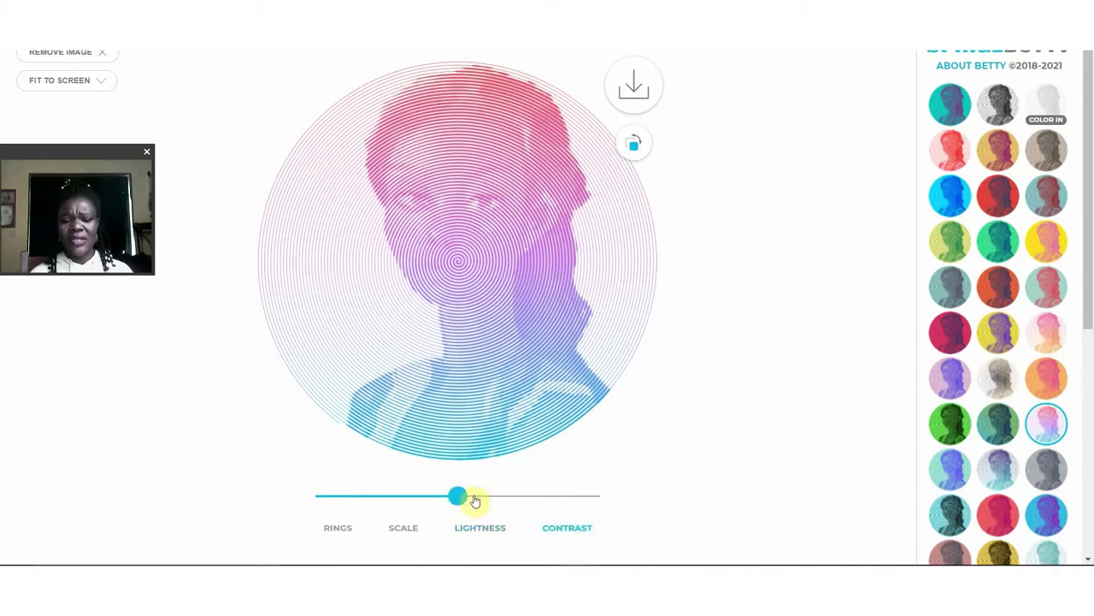
{"action": "left_click_drag", "start_coordinate": [461, 494], "coordinate": [552, 497]}
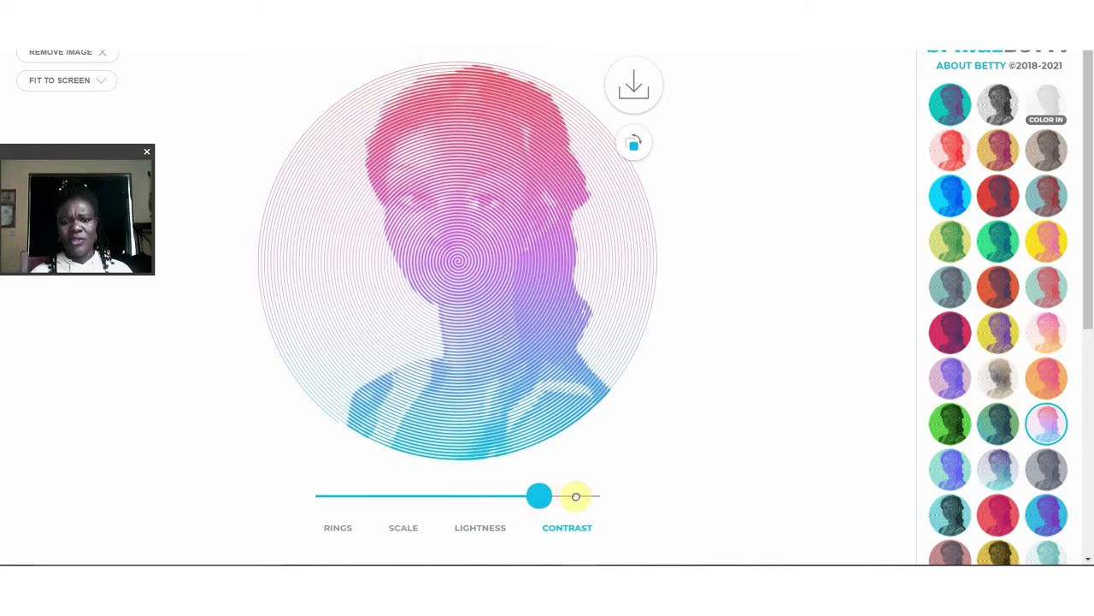
{"action": "left_click_drag", "start_coordinate": [578, 496], "coordinate": [601, 494]}
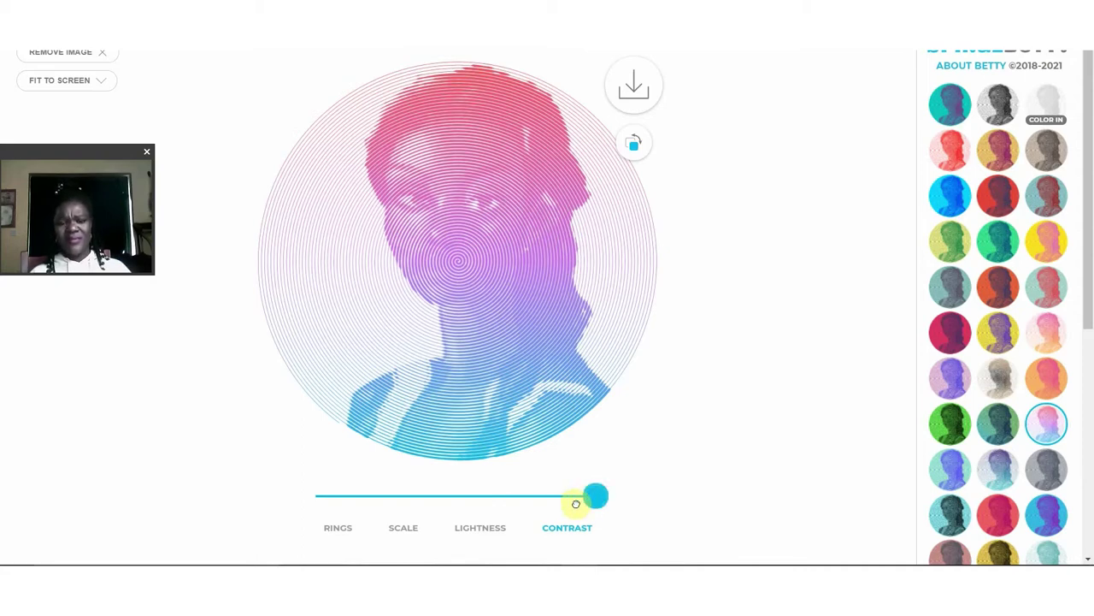
{"action": "left_click_drag", "start_coordinate": [570, 503], "coordinate": [501, 500]}
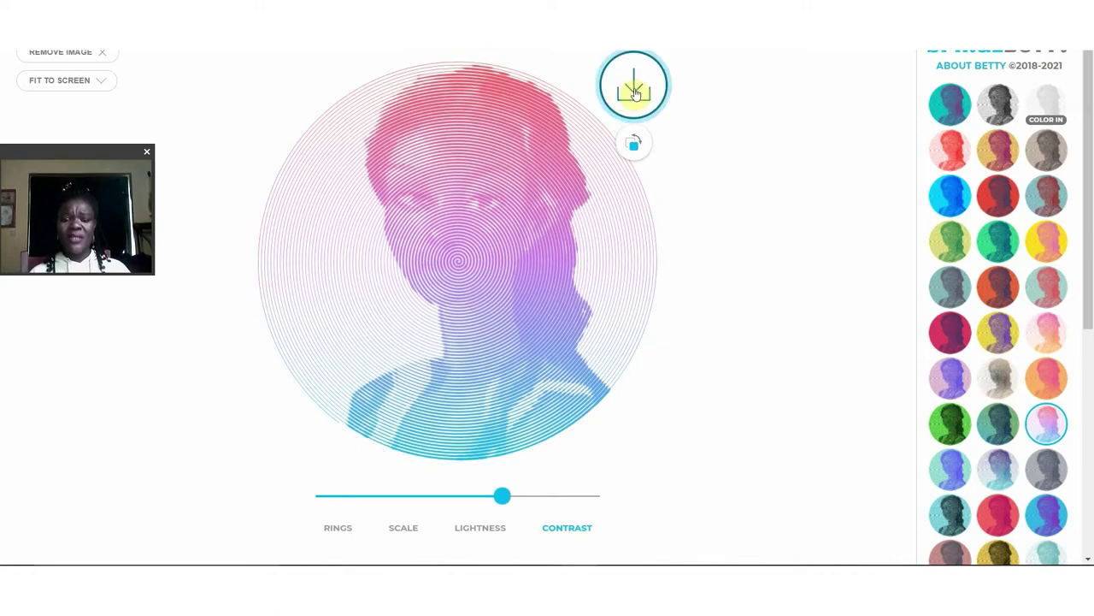
- Download the finished pink-to-blue spiral portrait as a JPG
{"action": "left_click", "coordinate": [634, 92]}
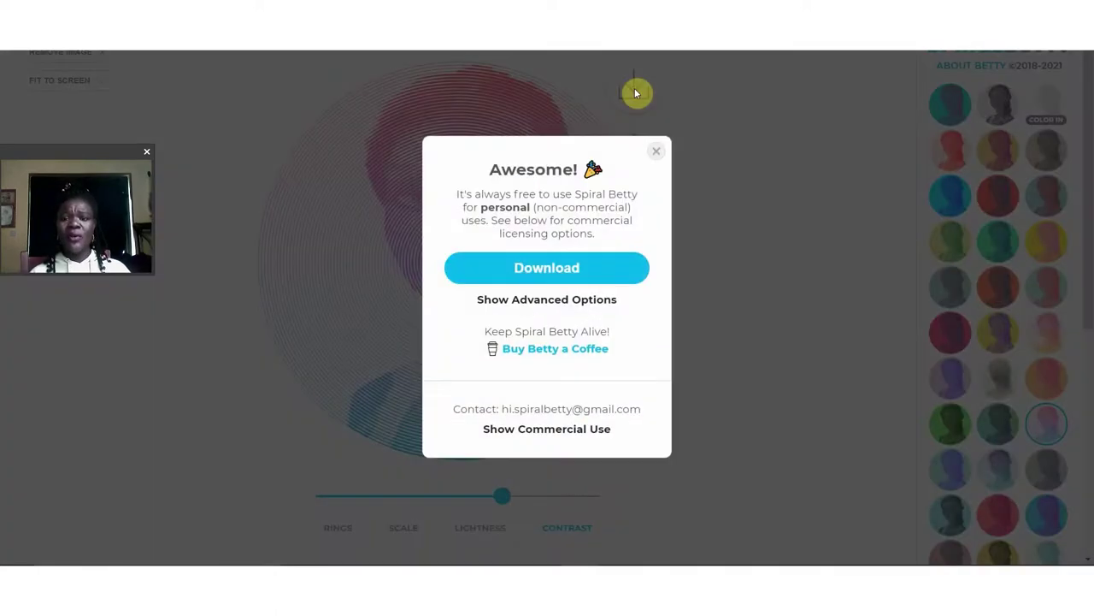
{"action": "left_click", "coordinate": [571, 271]}
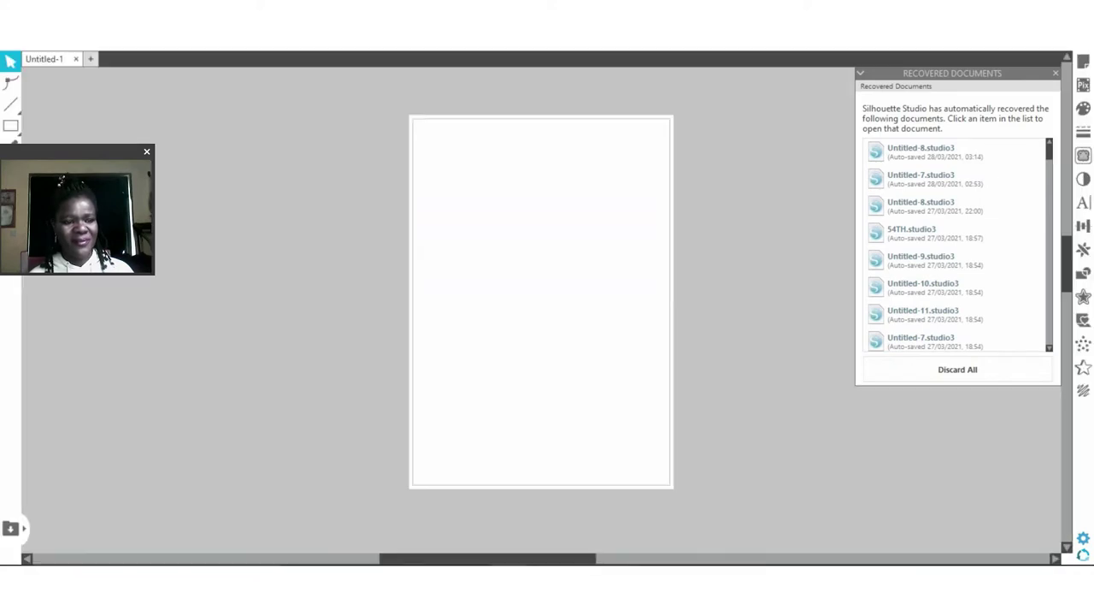
{"action": "left_click", "coordinate": [16, 39]}
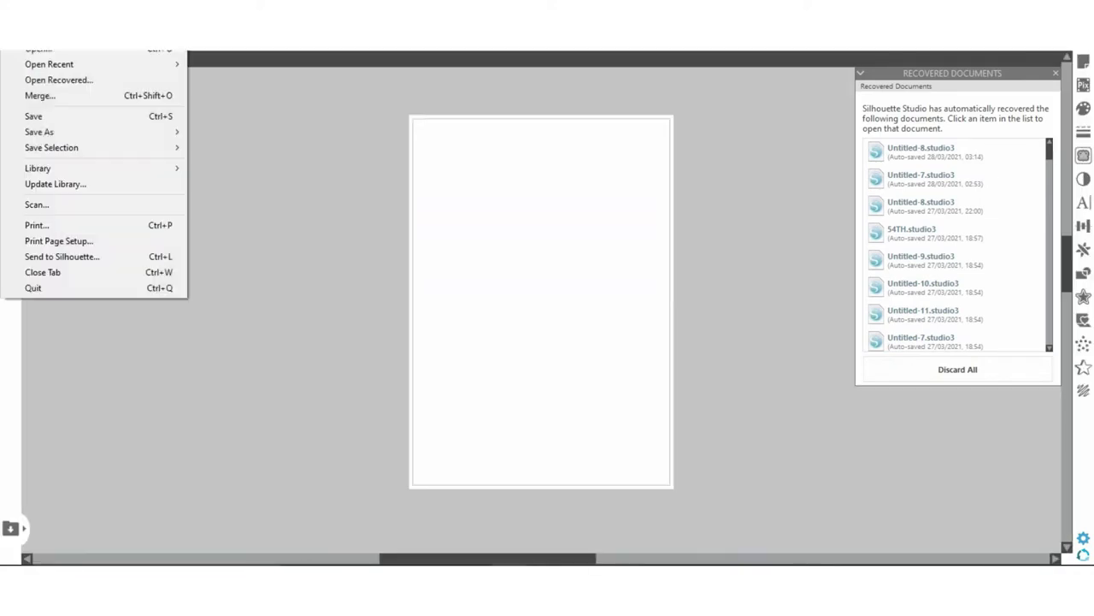
{"action": "left_click", "coordinate": [64, 97]}
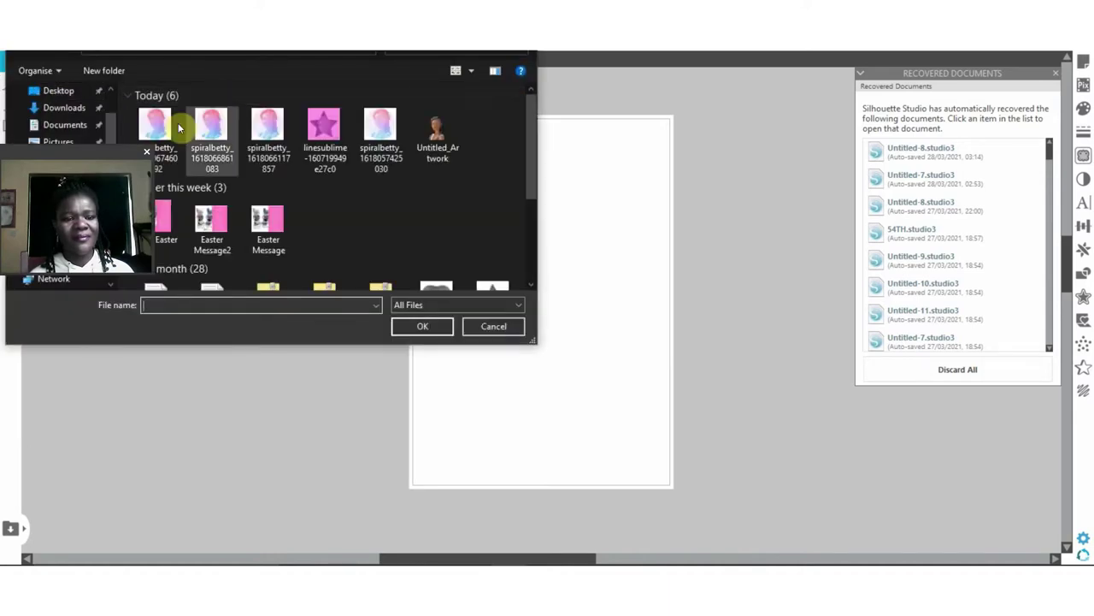
{"action": "left_click", "coordinate": [157, 124]}
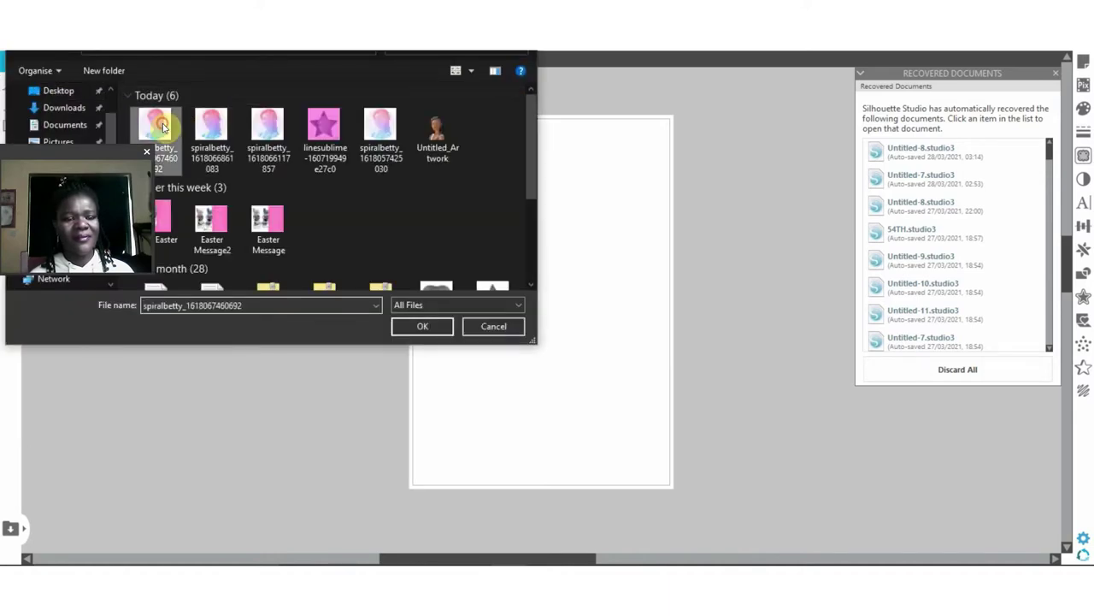
{"action": "left_click", "coordinate": [423, 325]}
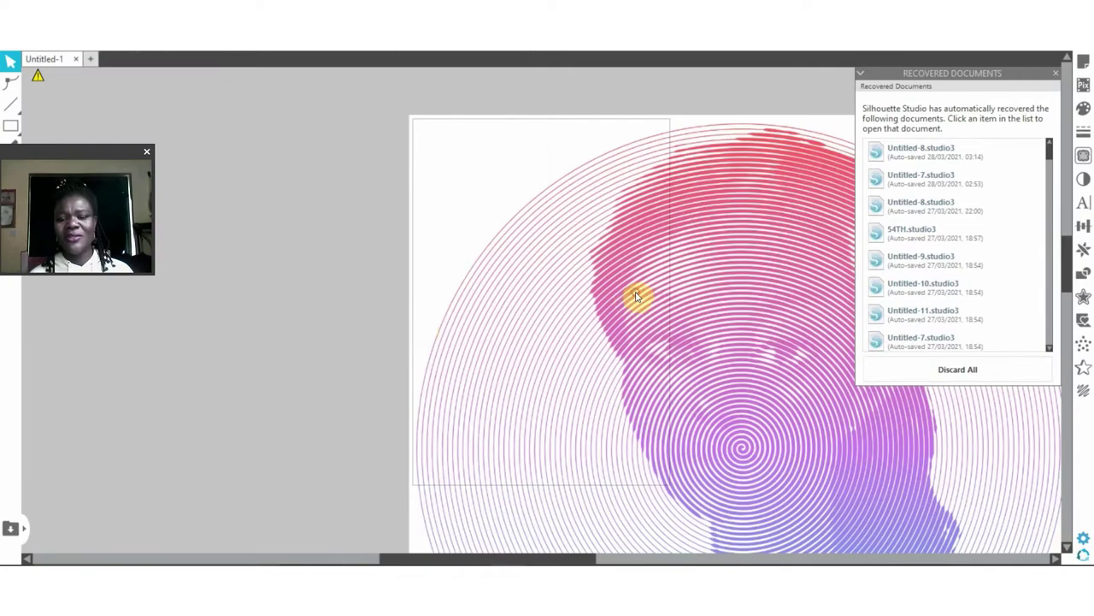
- Shrink the spiral portrait to about 7.5 in and place it in the upper page
{"action": "left_click", "coordinate": [637, 293]}
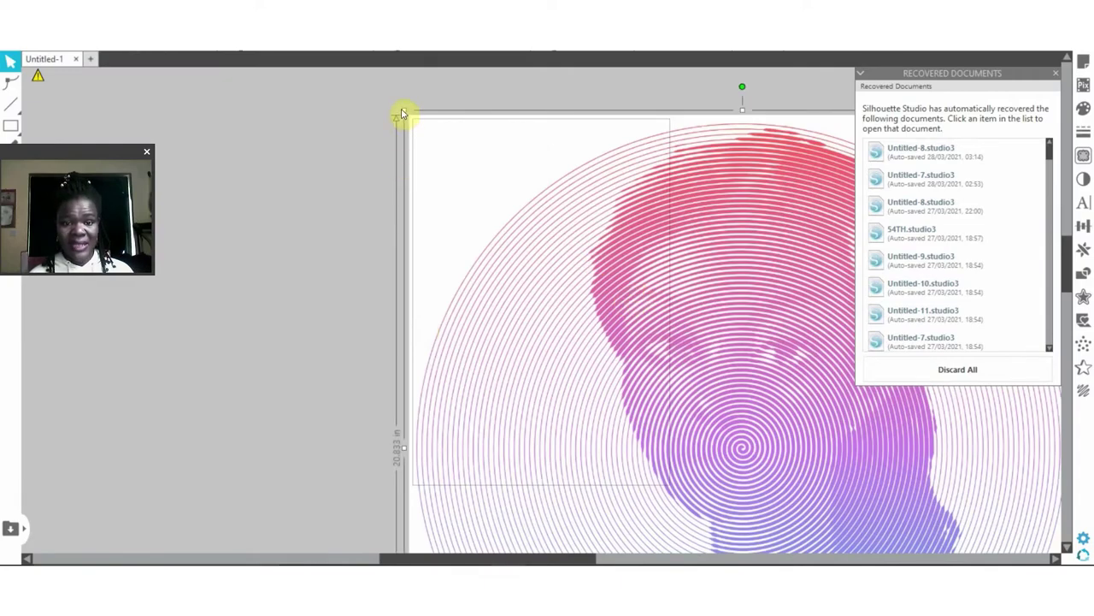
{"action": "left_click_drag", "start_coordinate": [399, 110], "coordinate": [725, 385]}
{"action": "left_click_drag", "start_coordinate": [855, 499], "coordinate": [534, 201]}
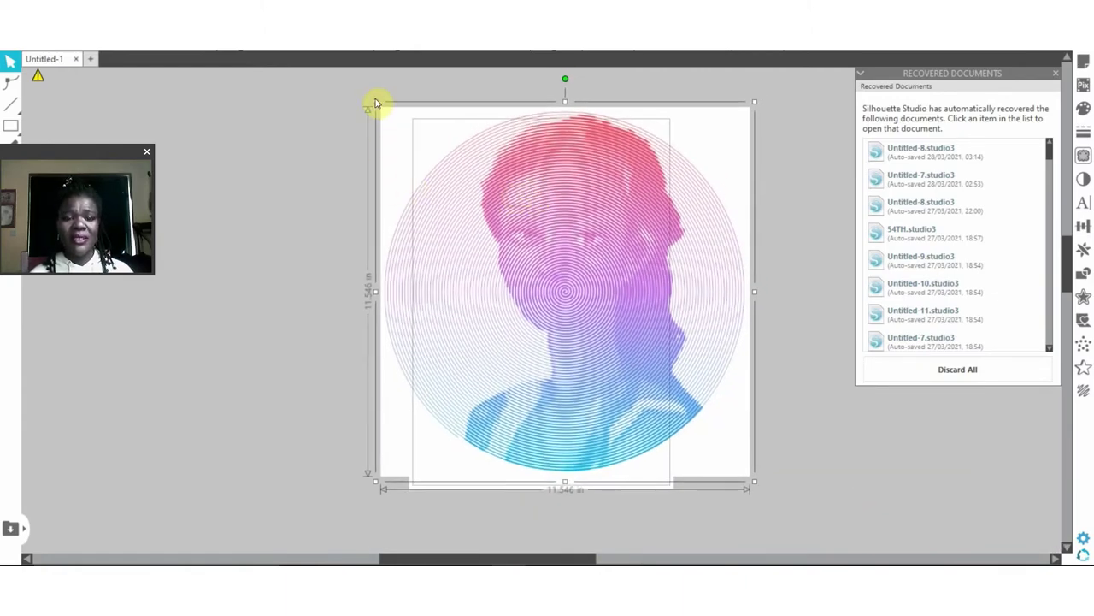
{"action": "left_click_drag", "start_coordinate": [374, 100], "coordinate": [539, 198]}
{"action": "left_click_drag", "start_coordinate": [618, 303], "coordinate": [535, 188]}
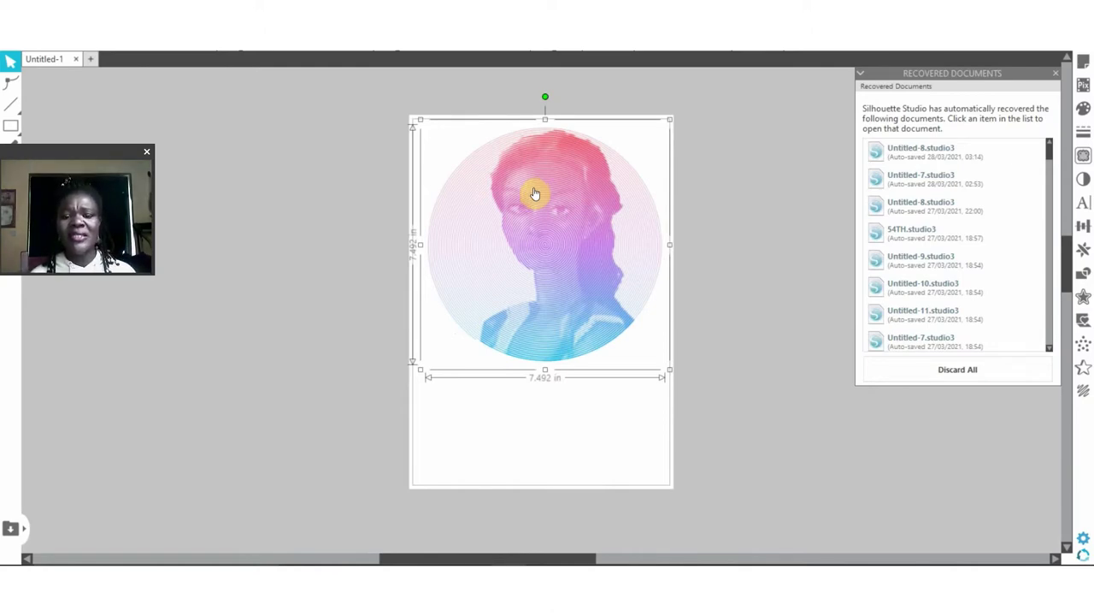
- Set the portrait's height to 6.5 in and move it to the page's top-left corner
{"action": "left_click_drag", "start_coordinate": [534, 192], "coordinate": [526, 189]}
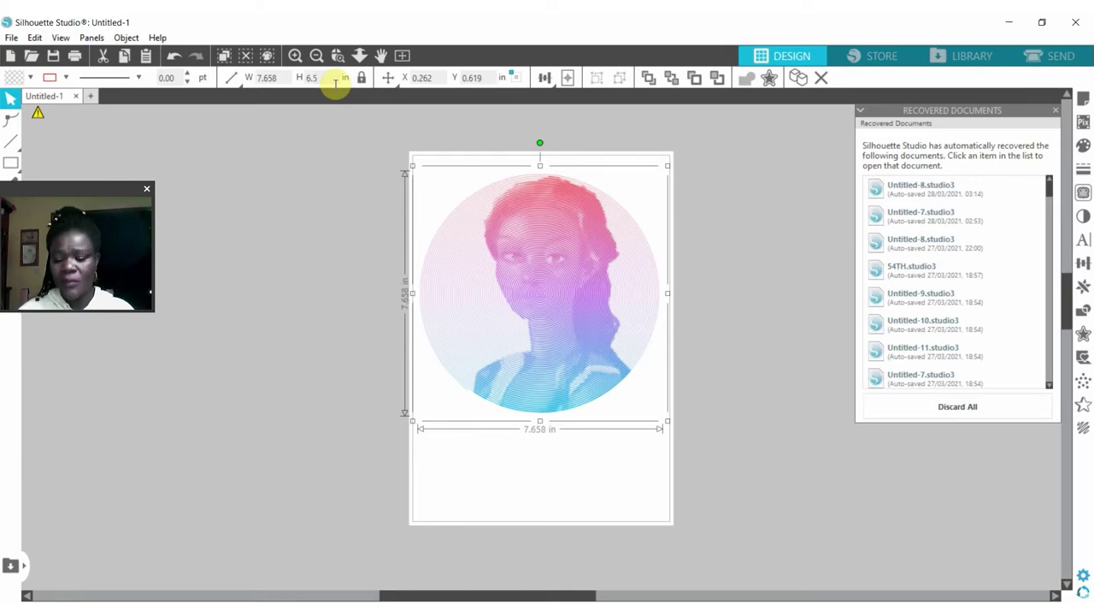
{"action": "key", "text": "Return"}
{"action": "left_click", "coordinate": [388, 78]}
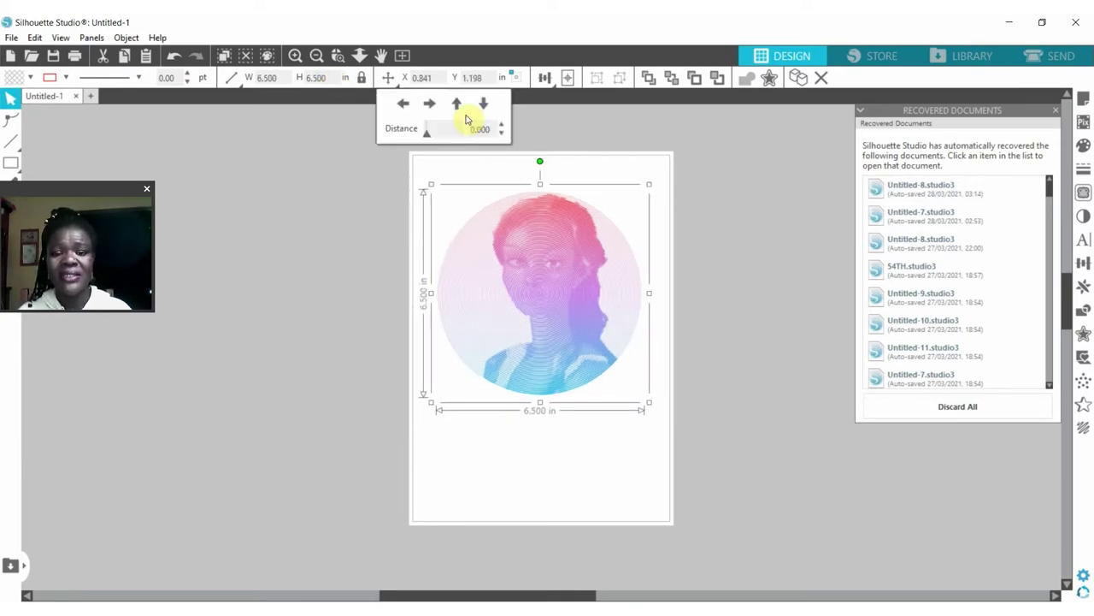
{"action": "left_click_drag", "start_coordinate": [519, 230], "coordinate": [506, 200]}
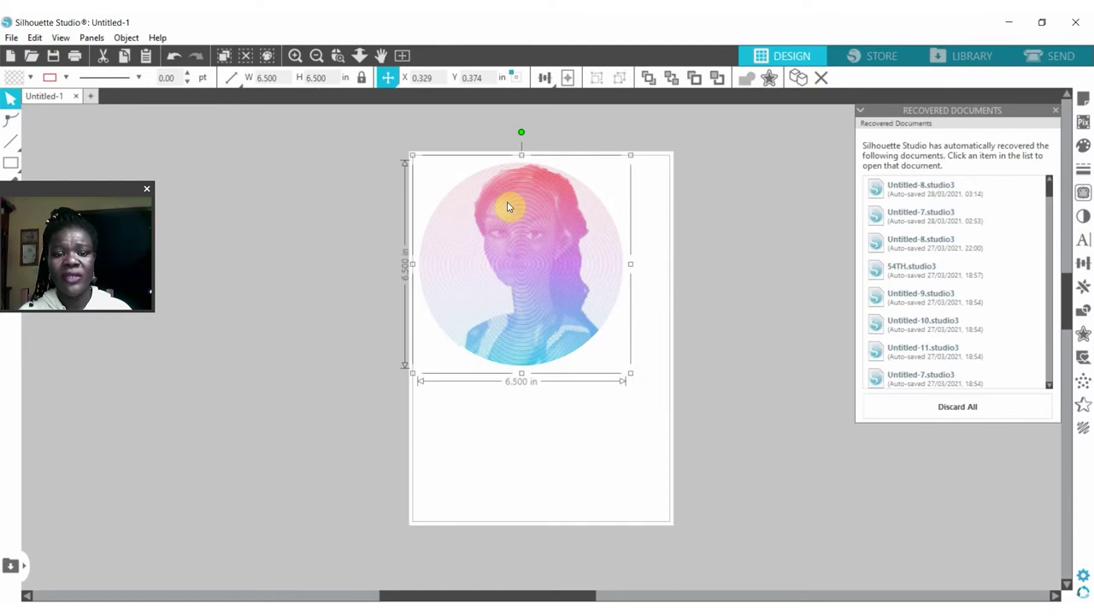
{"action": "left_click", "coordinate": [10, 39]}
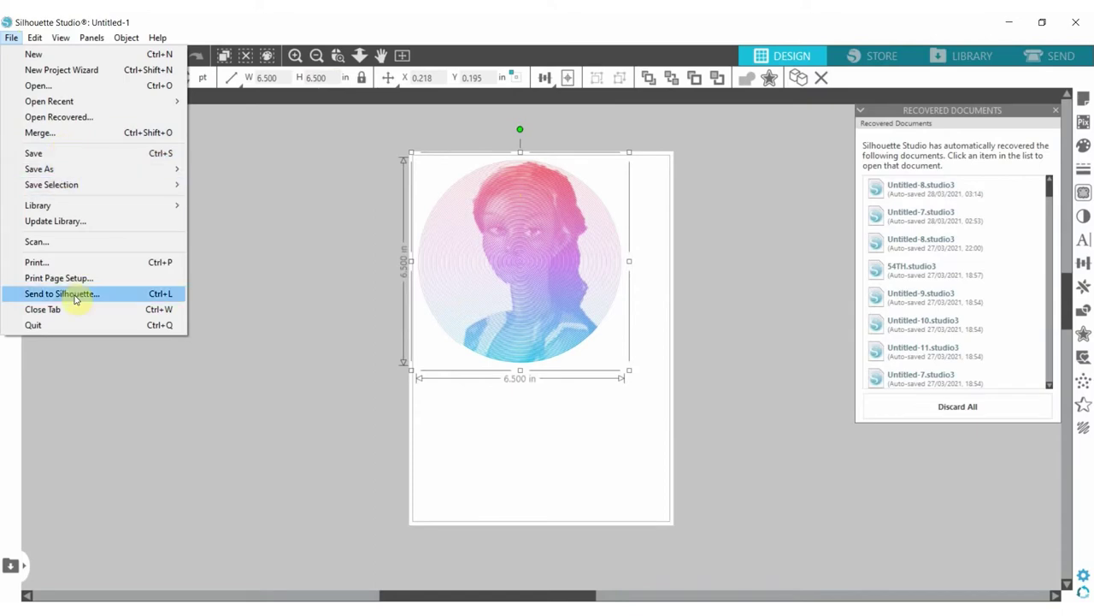
- Print the page on the EPSON ET-15000 using the sublimation preset (Epson Matte, High quality)
{"action": "left_click", "coordinate": [72, 263]}
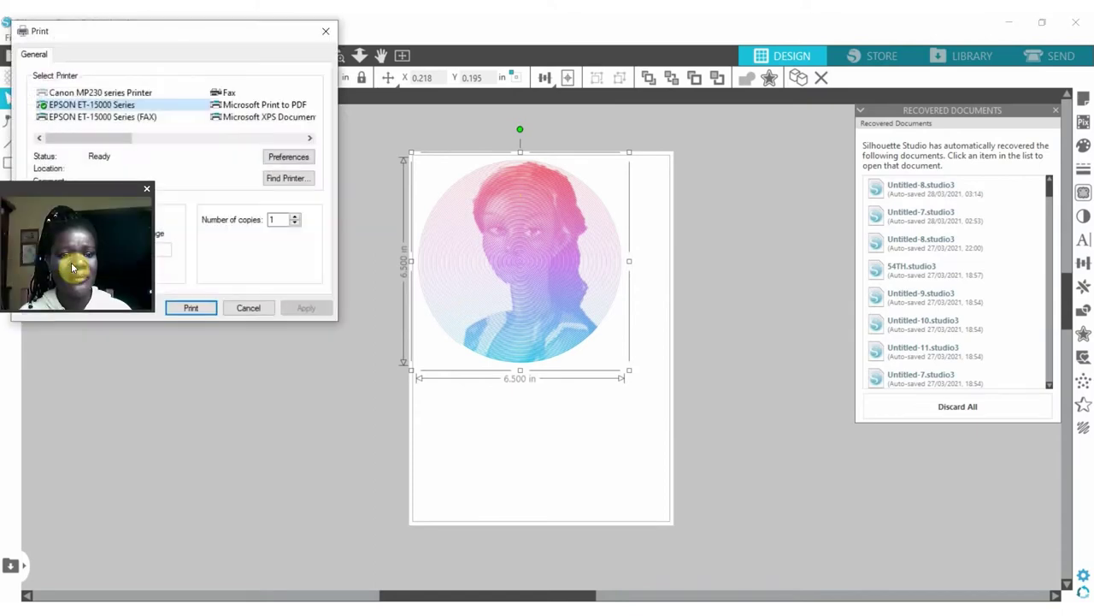
{"action": "left_click_drag", "start_coordinate": [113, 188], "coordinate": [126, 339]}
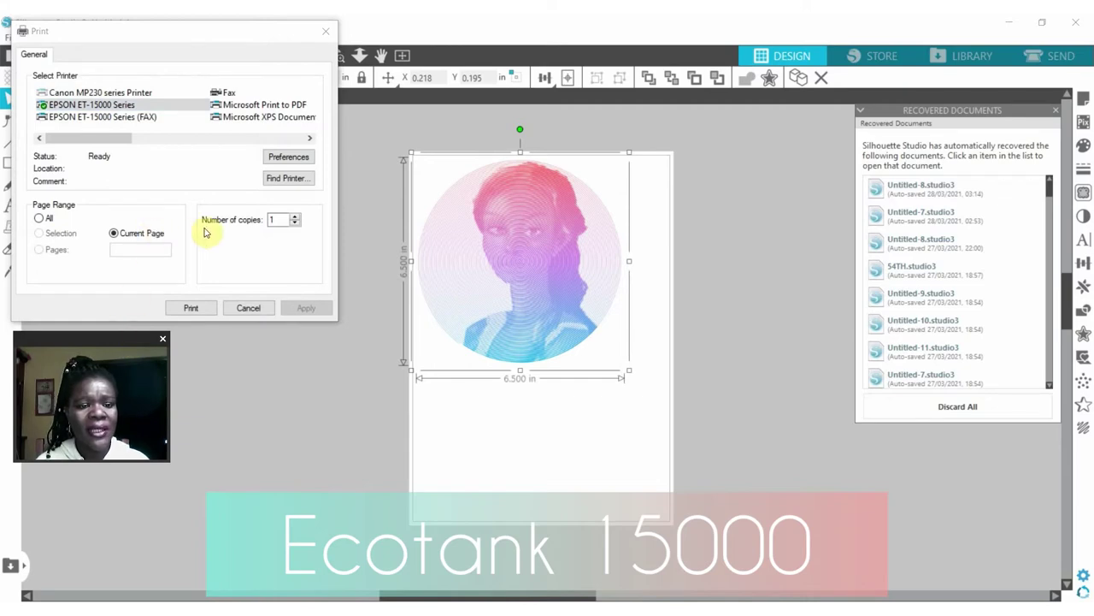
{"action": "left_click", "coordinate": [288, 157]}
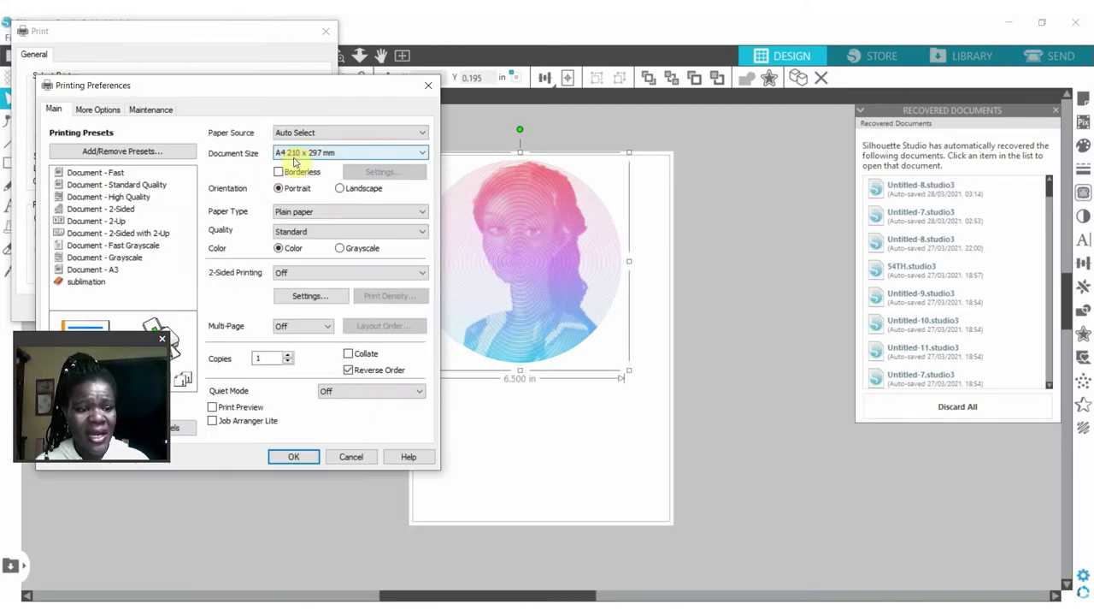
{"action": "left_click", "coordinate": [98, 283]}
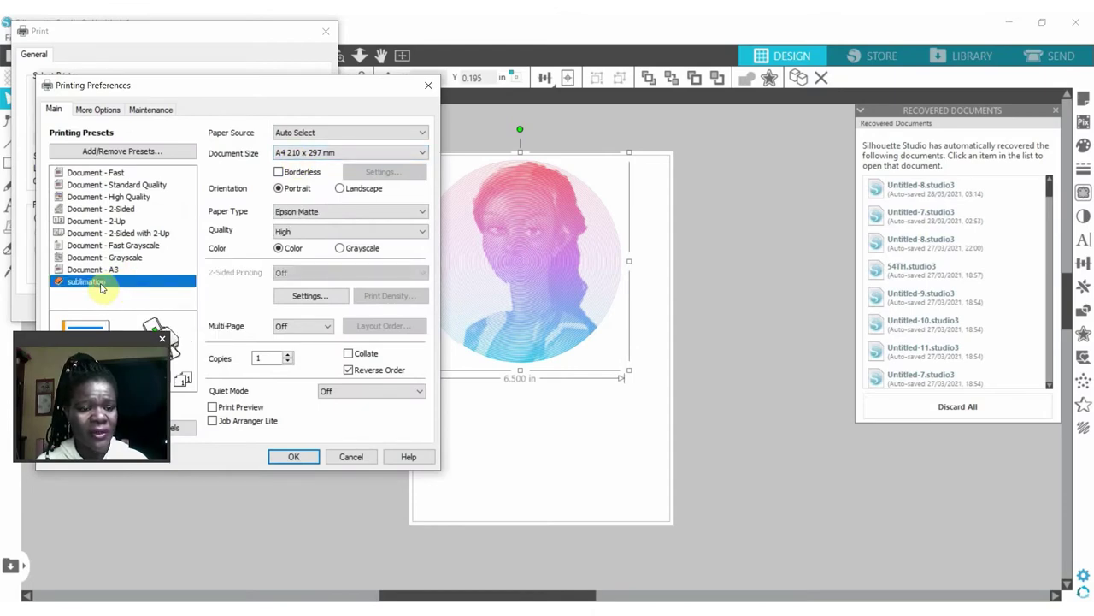
{"action": "left_click", "coordinate": [291, 458]}
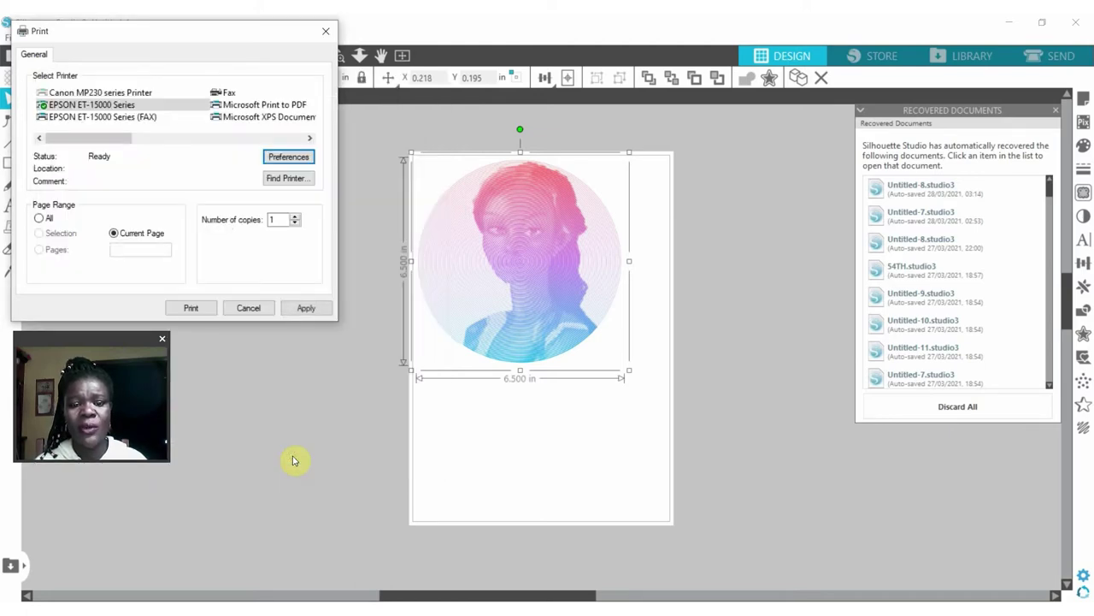
{"action": "left_click", "coordinate": [197, 311]}
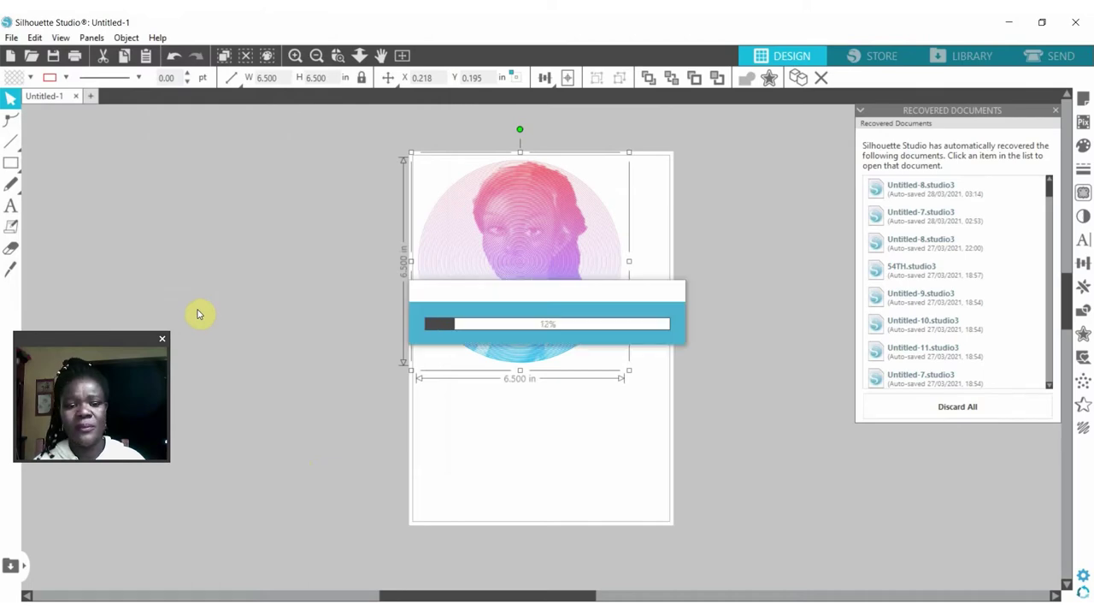